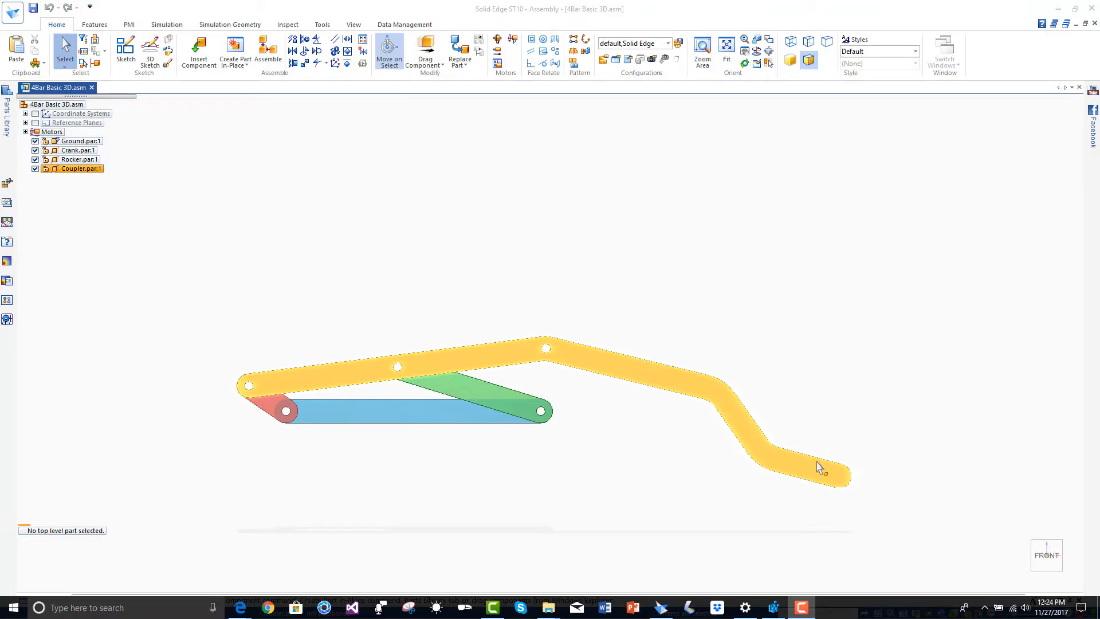
Step: Preview the four-bar linkage's Animation_1 motor motion, pausing and scrubbing along the timeline, and close the assembly
click(513, 40)
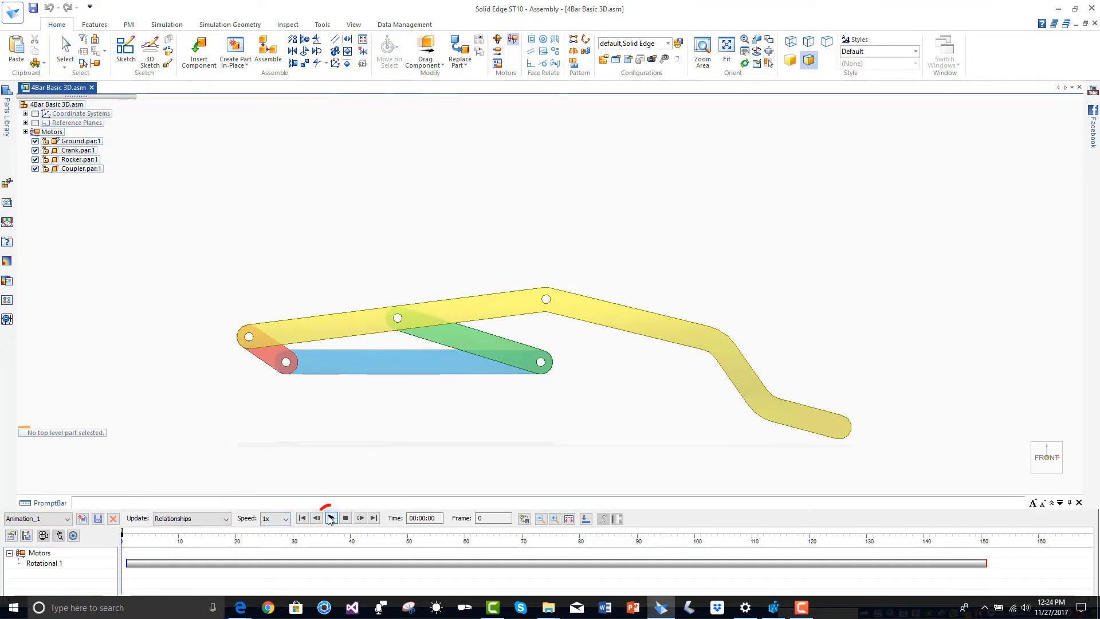
click(330, 518)
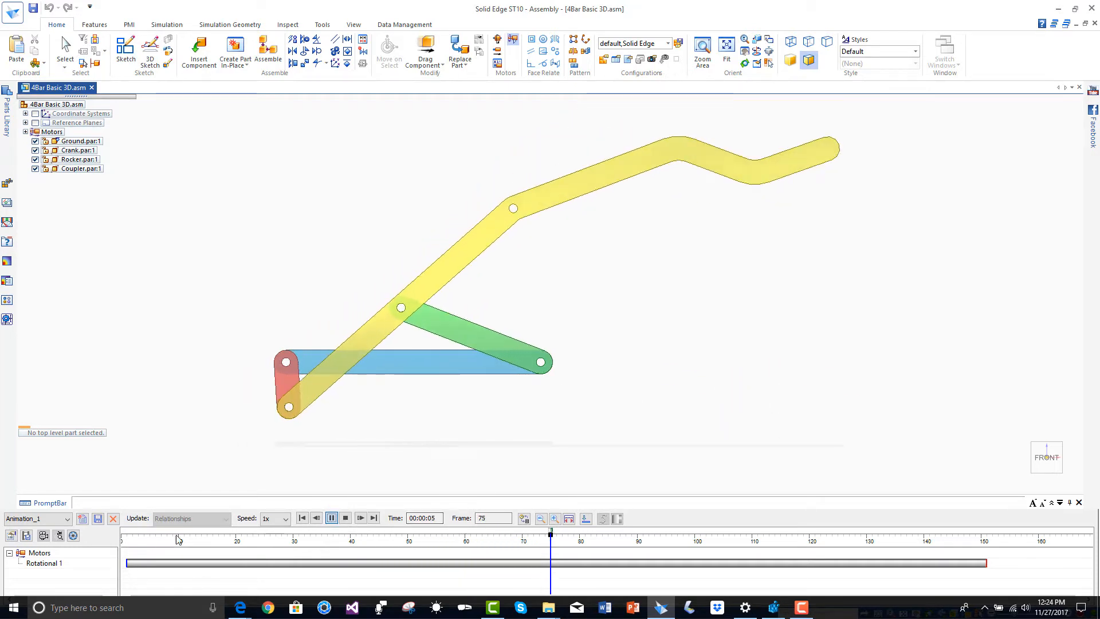
click(331, 517)
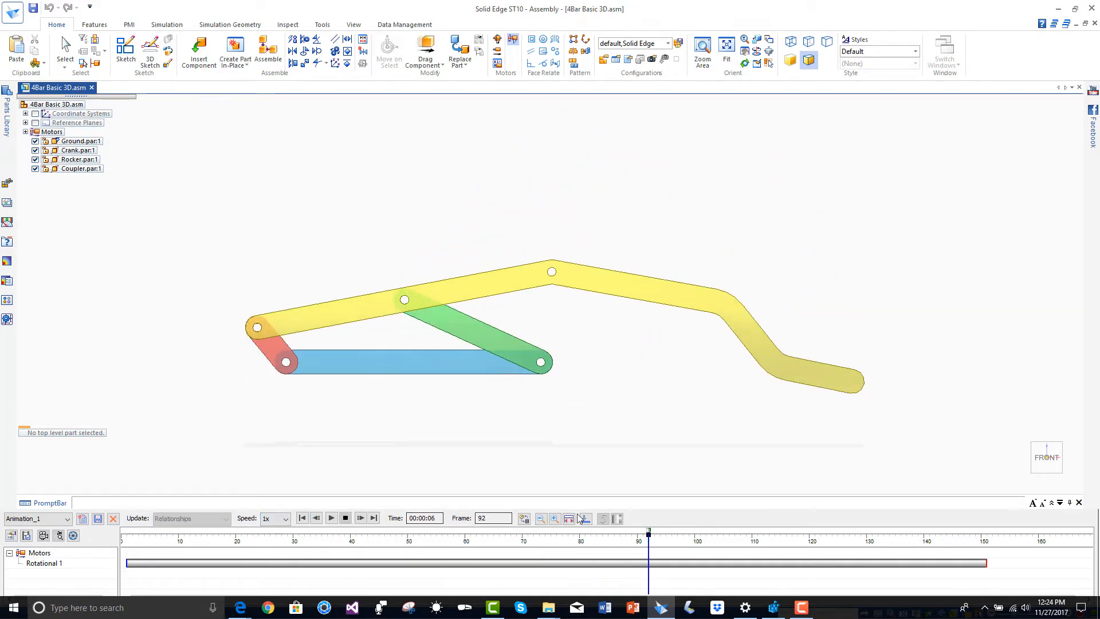
mouse_move(649, 527)
mouse_down()
mouse_move(155, 535)
mouse_move(856, 519)
mouse_move(621, 522)
mouse_move(712, 526)
mouse_move(645, 525)
mouse_move(698, 526)
mouse_move(664, 525)
mouse_up()
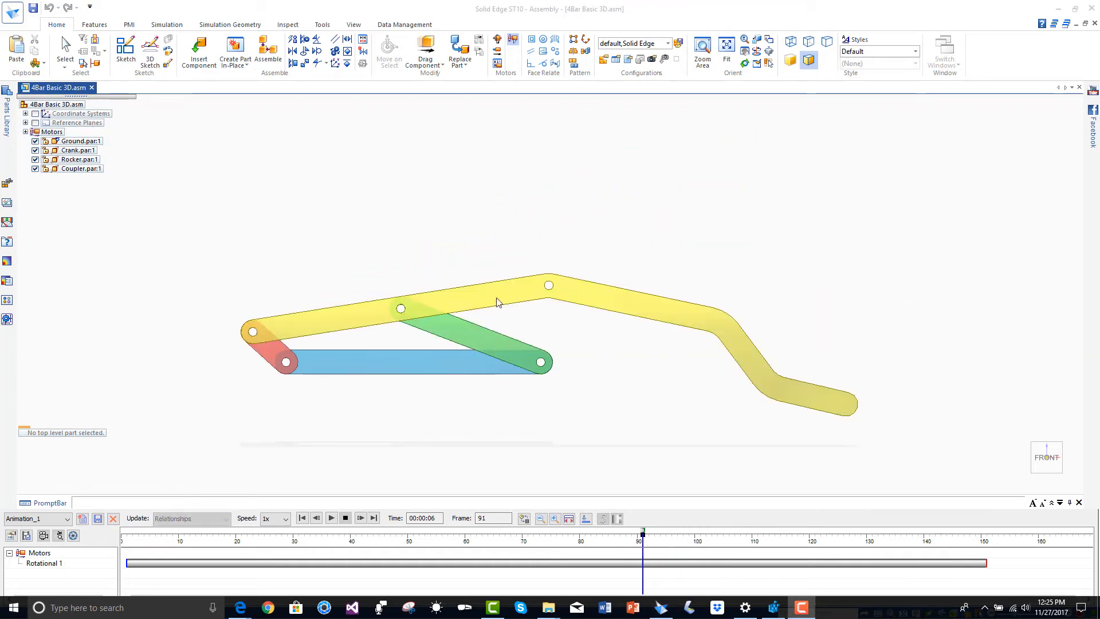
mouse_move(943, 104)
mouse_down()
mouse_move(1071, 26)
mouse_move(1050, 80)
mouse_up()
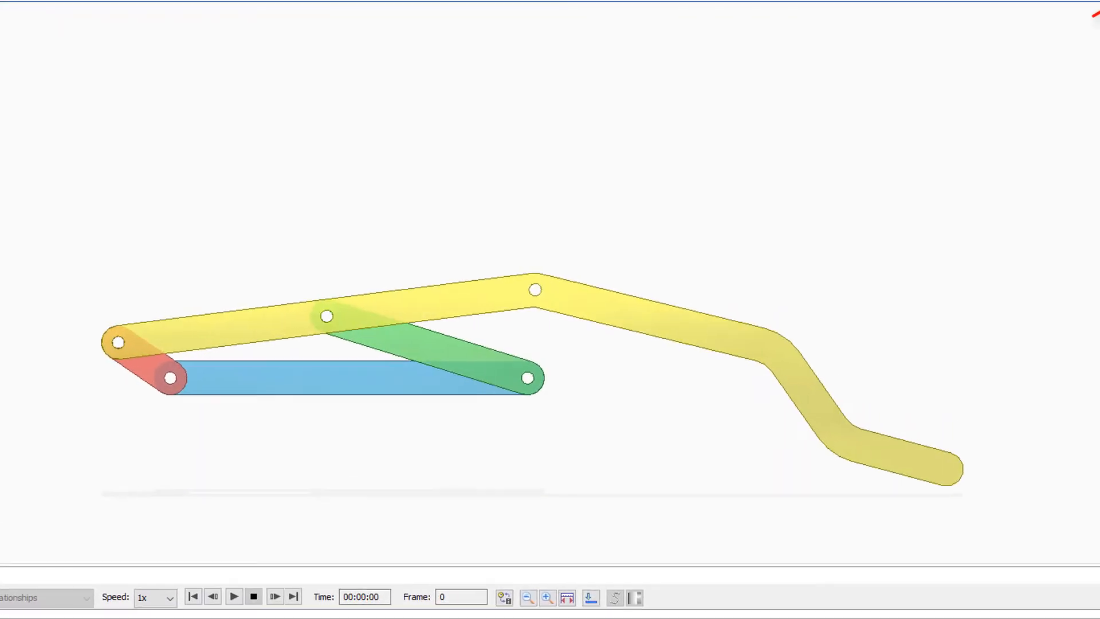
click(1094, 24)
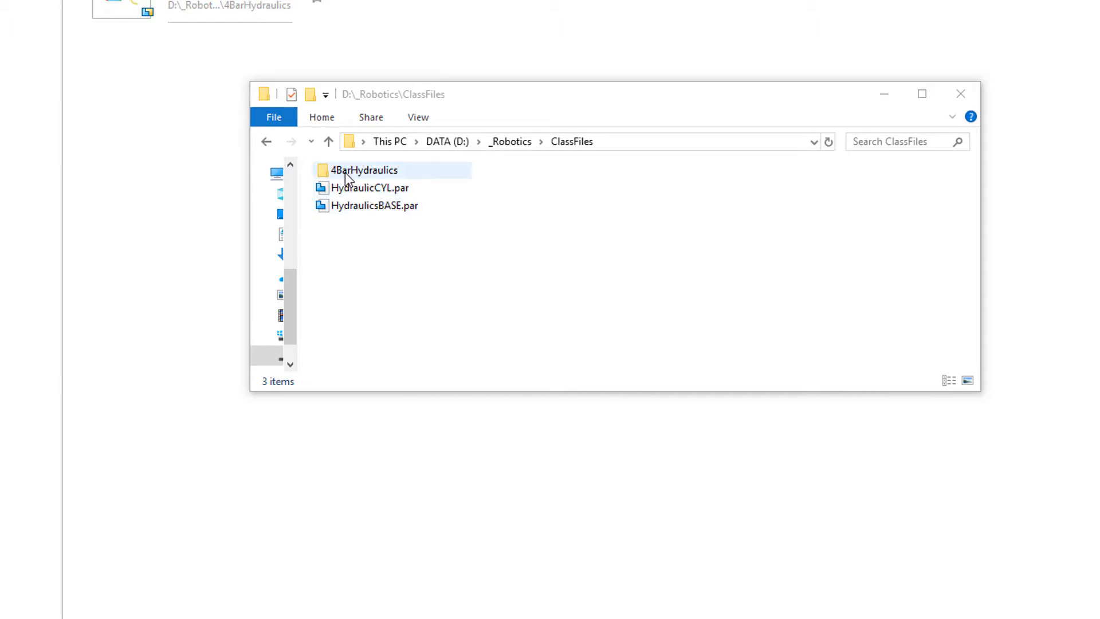
Step: Open 4Bar Basic 3D.asm from the 4BarHydraulics folder inside ClassFiles, with the folder contents shown as a list
click(377, 174)
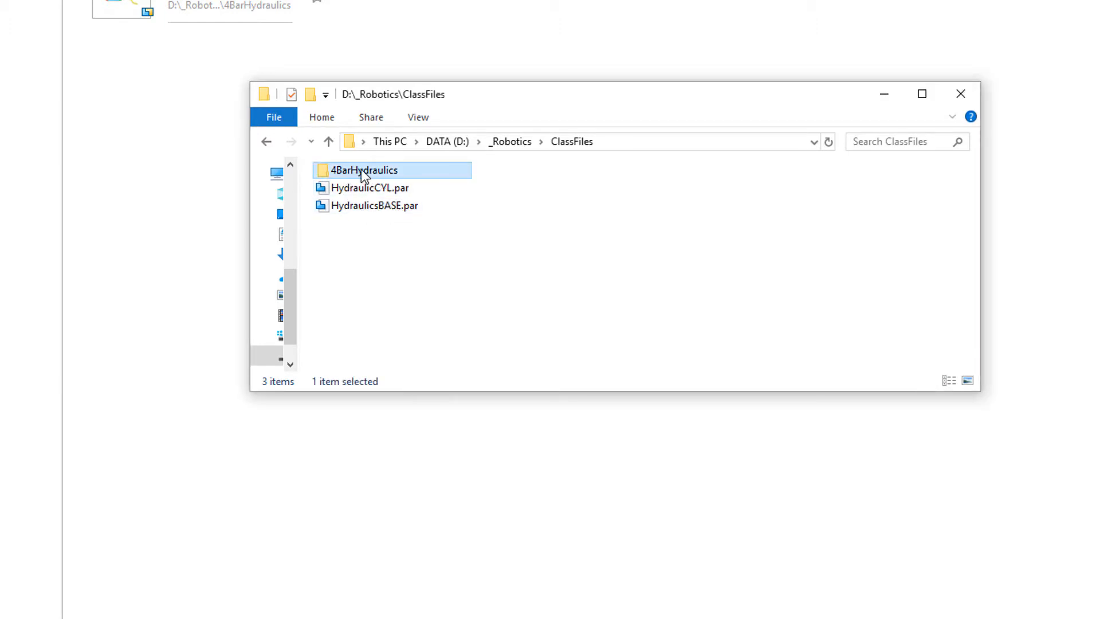
double_click(360, 169)
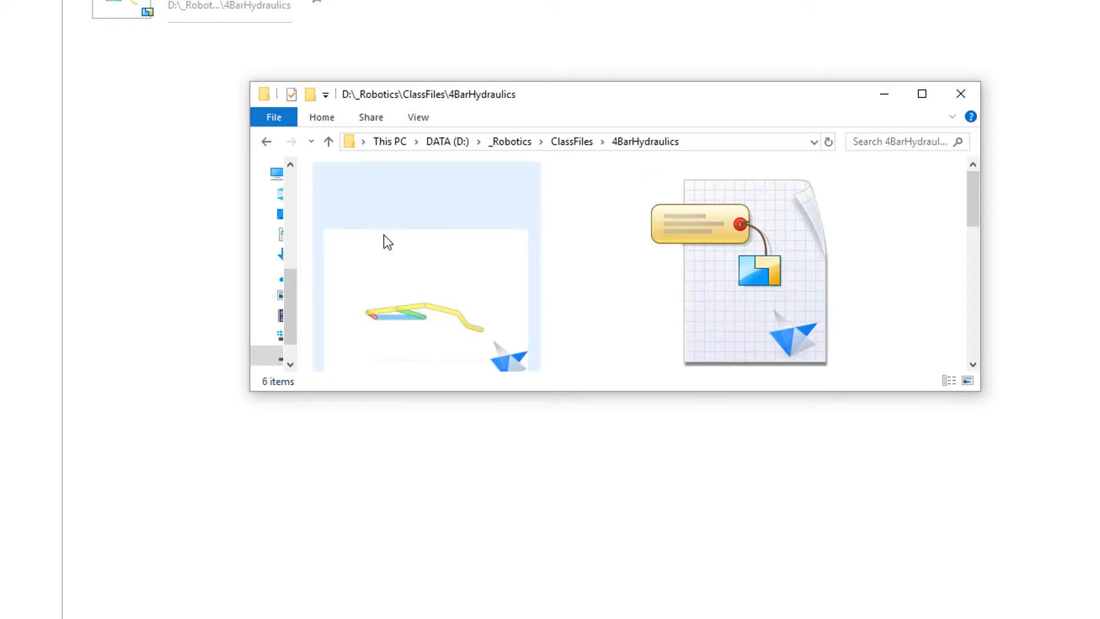
click(412, 118)
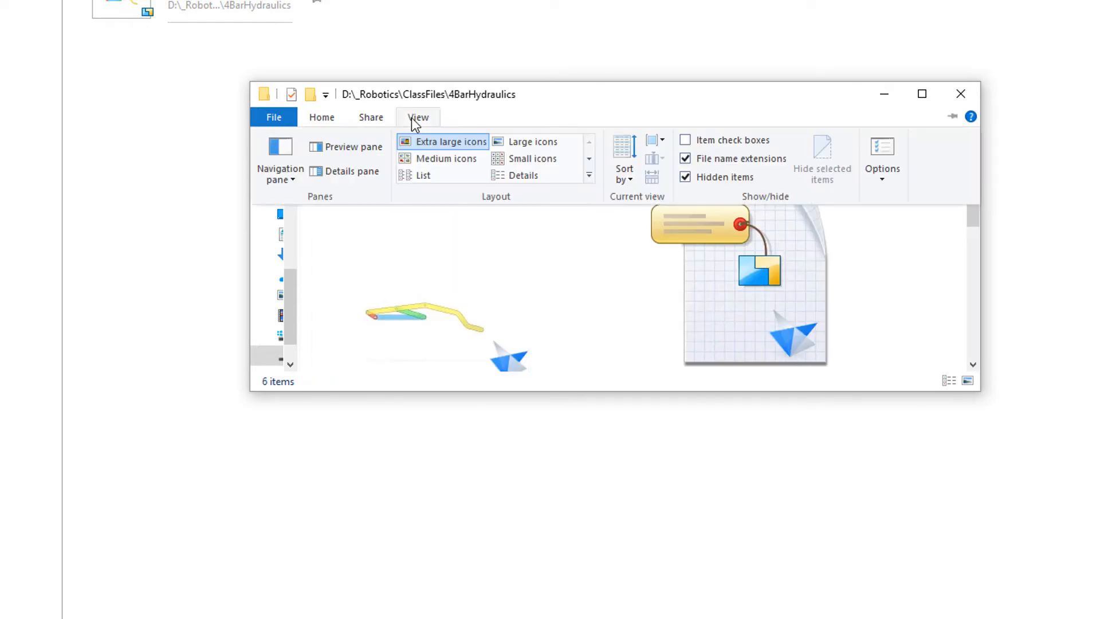
click(423, 175)
click(343, 171)
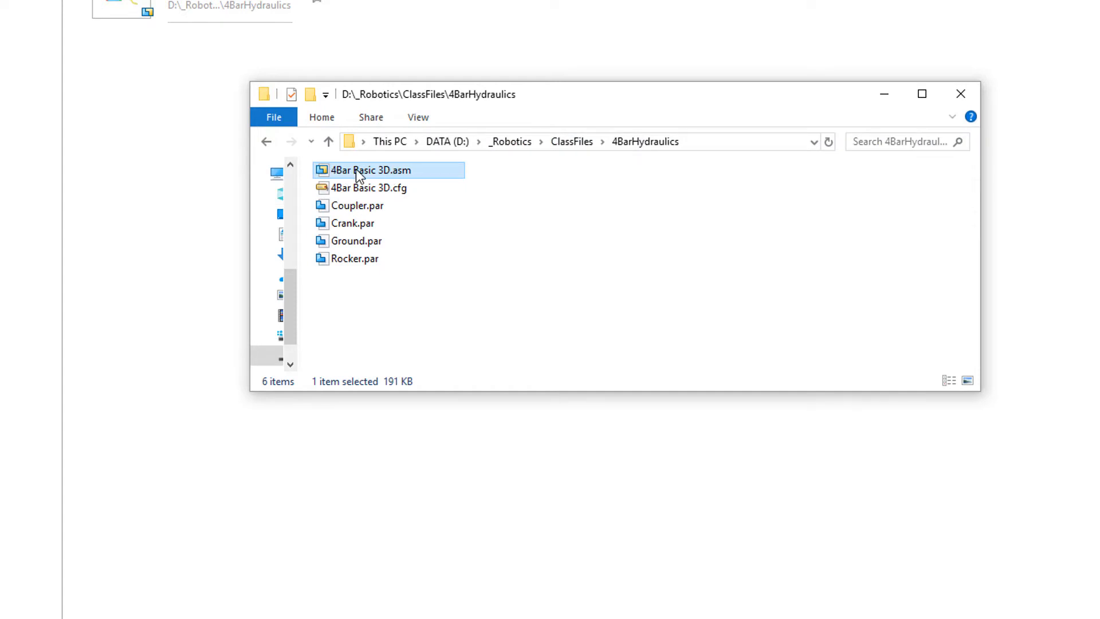
double_click(355, 169)
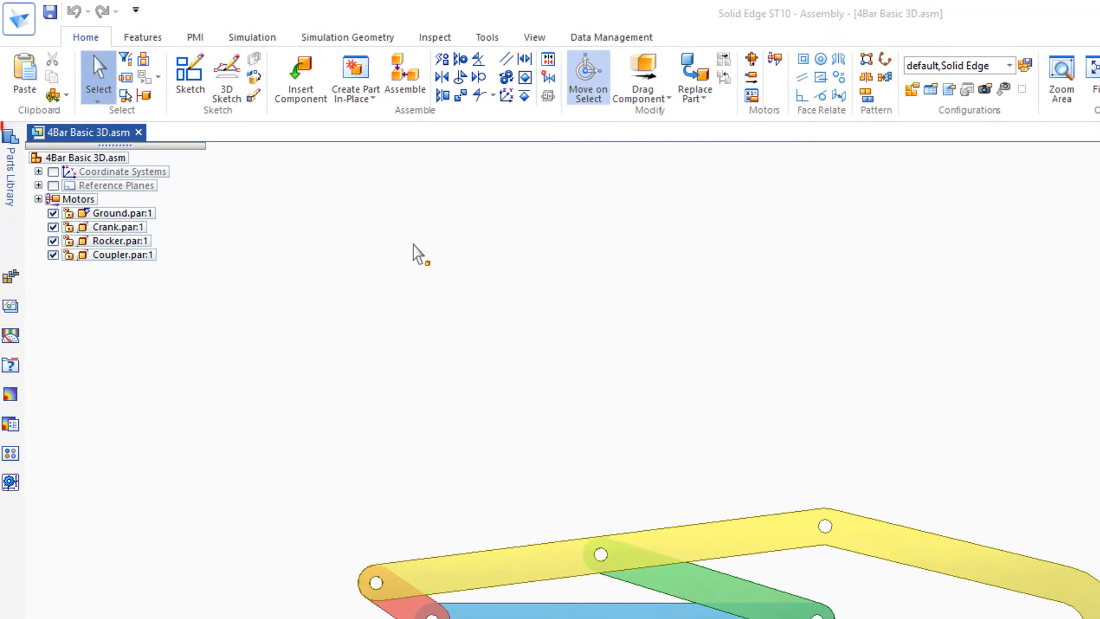
Step: Insert HydraulicsBASE.par from the ClassFiles folder of the Parts Library into the empty space above the linkage
click(13, 195)
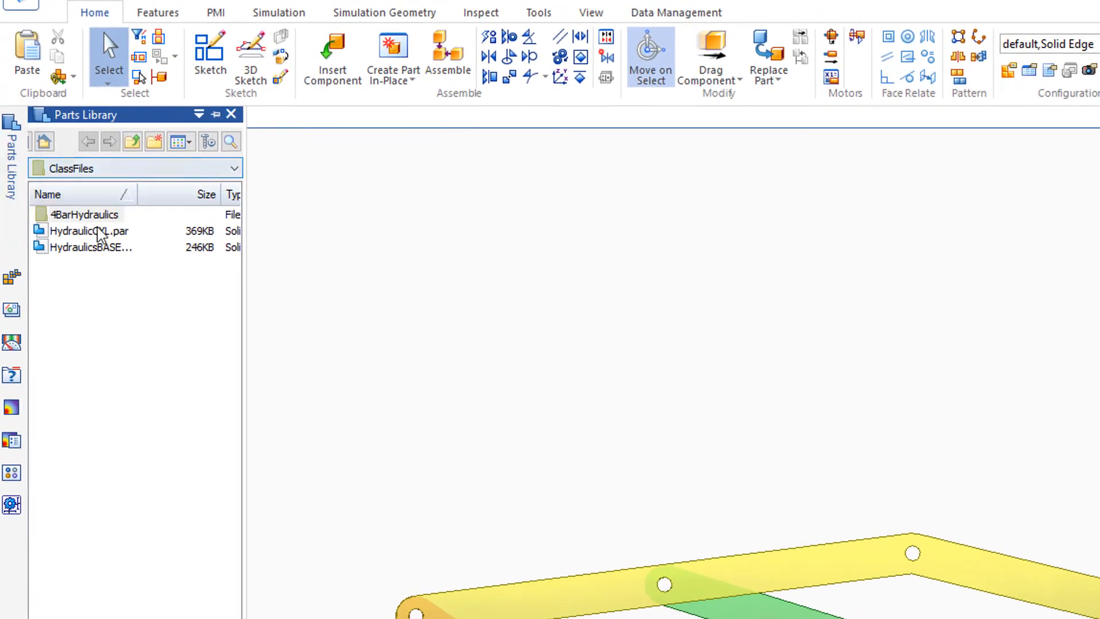
click(74, 229)
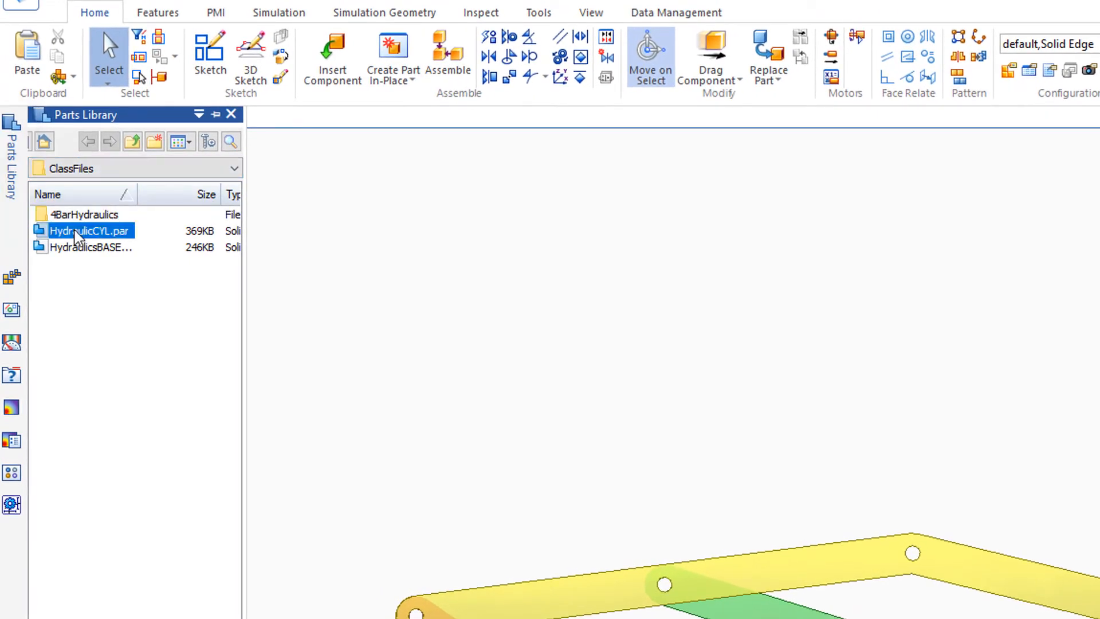
click(79, 250)
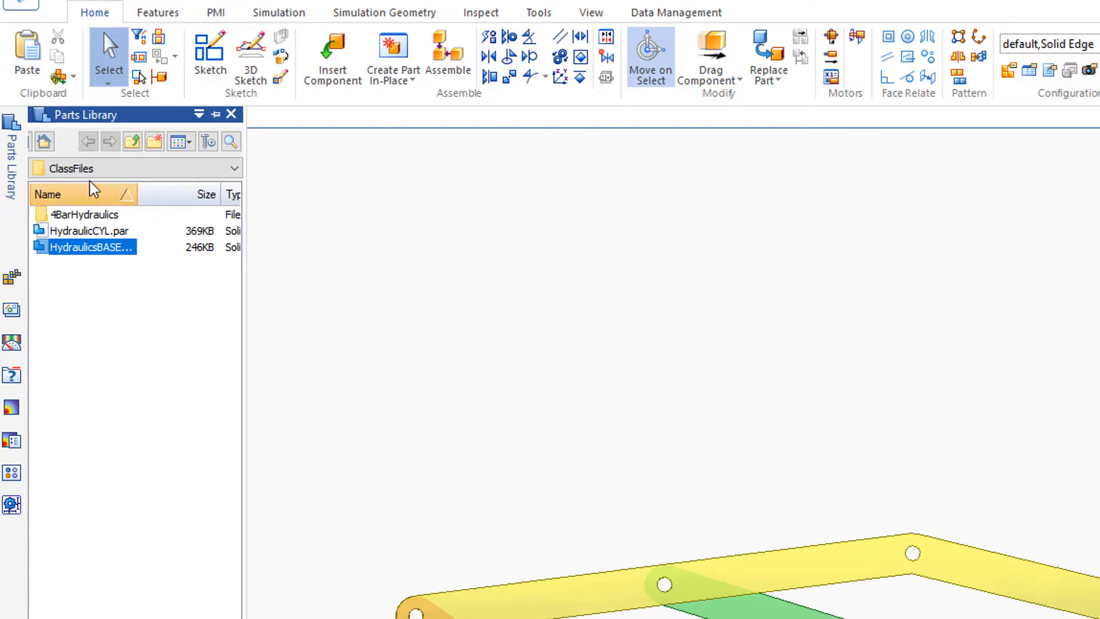
click(133, 143)
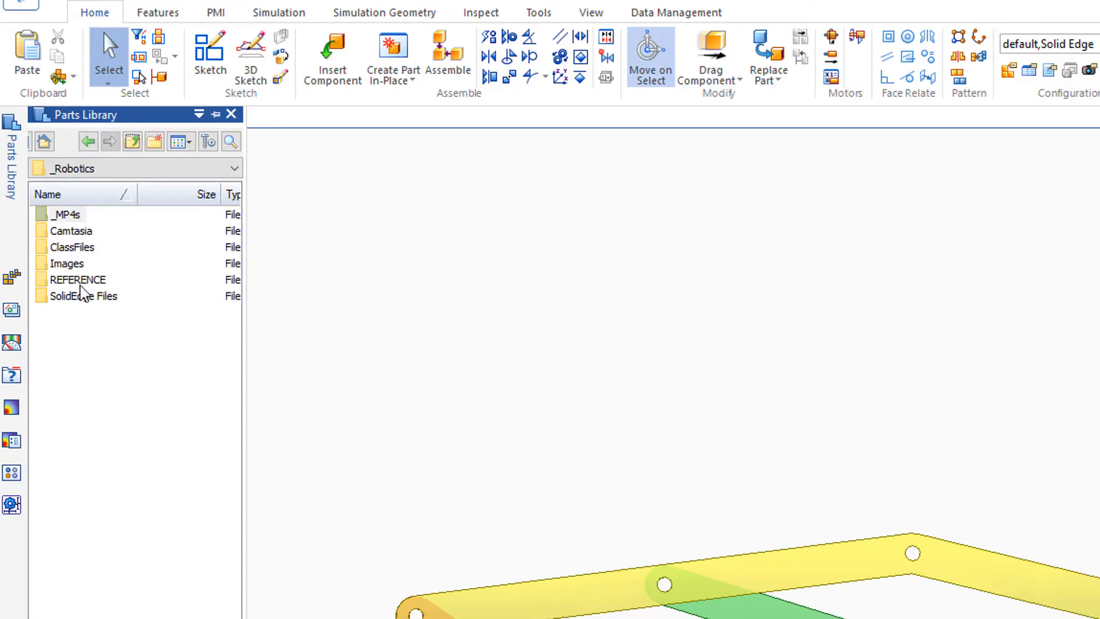
double_click(78, 247)
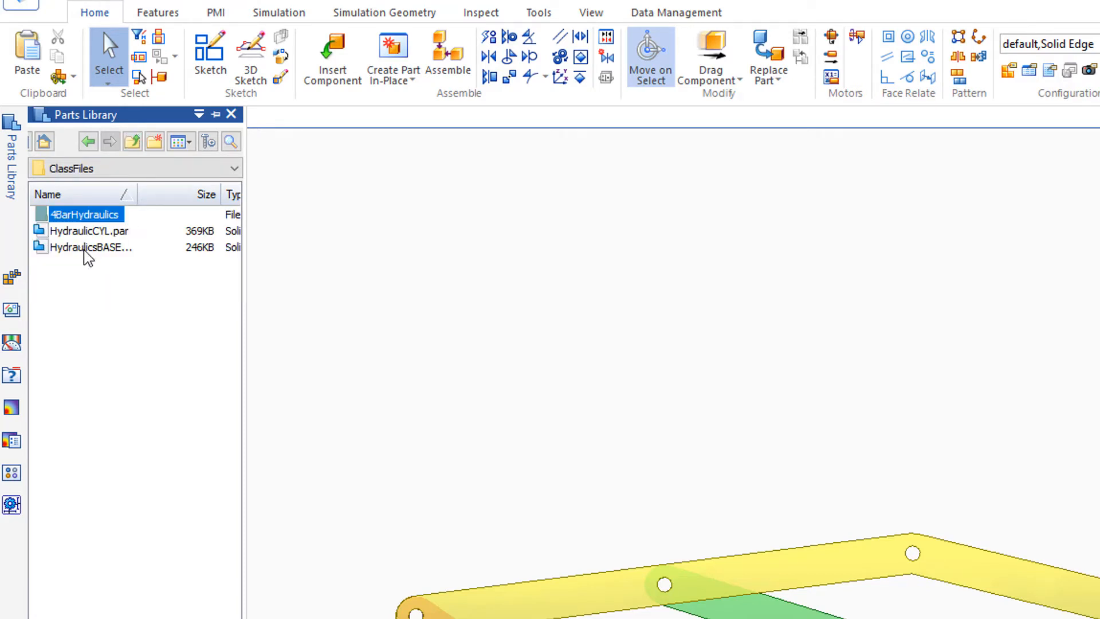
click(85, 233)
click(83, 248)
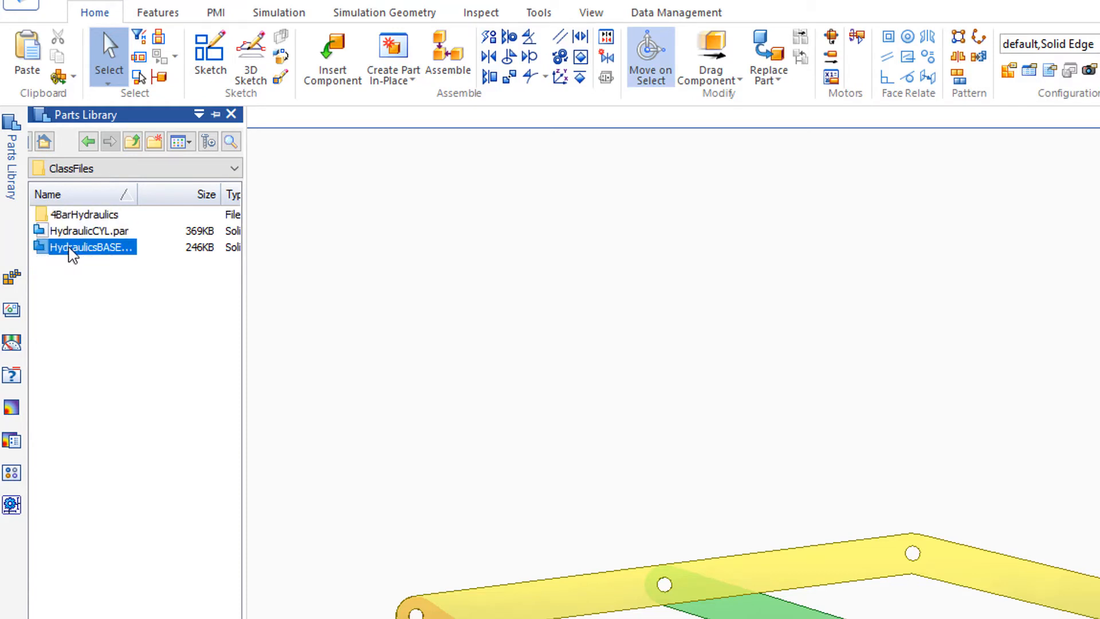
drag(75, 251, 709, 363)
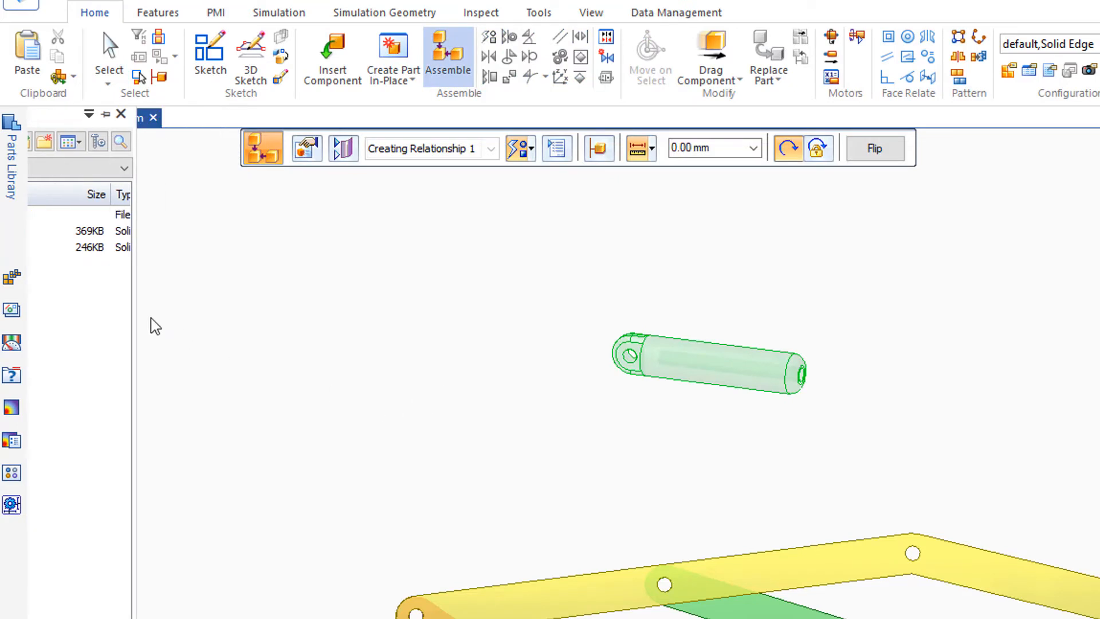
Step: Insert HydraulicCYL.par from the Parts Library and align its rod axis with the hydraulic base's cylinder axis
mouse_move(22, 200)
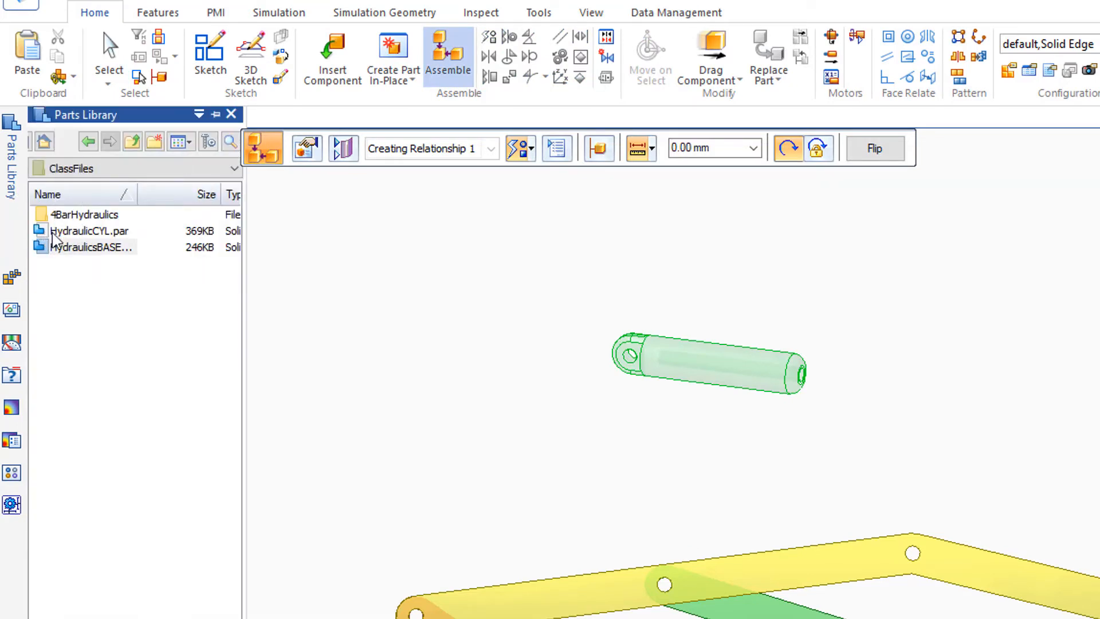
click(78, 232)
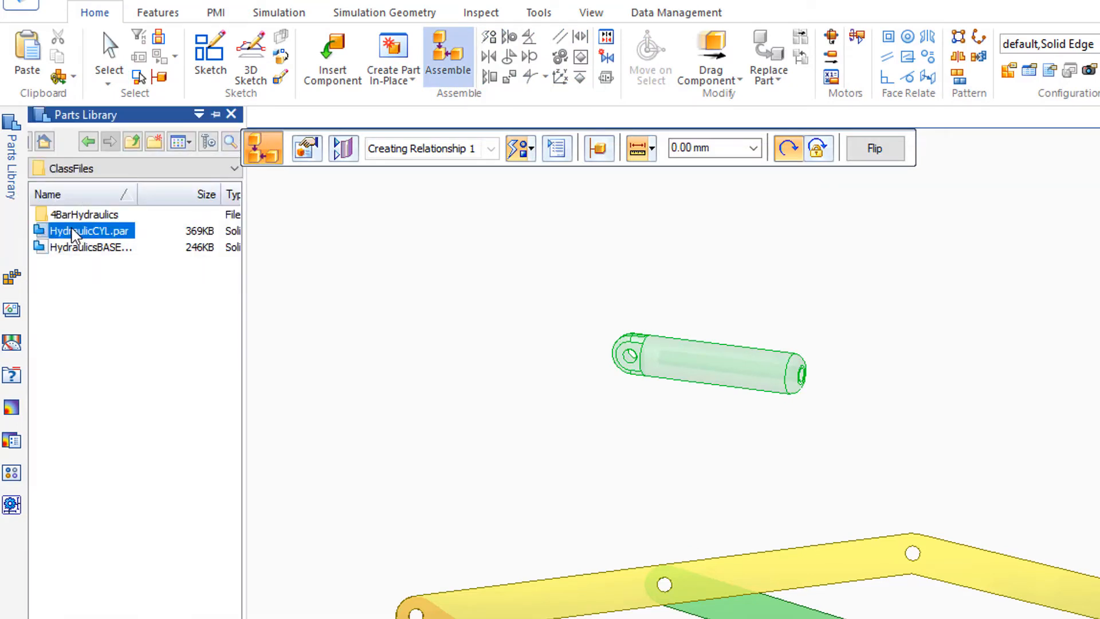
drag(246, 248, 875, 314)
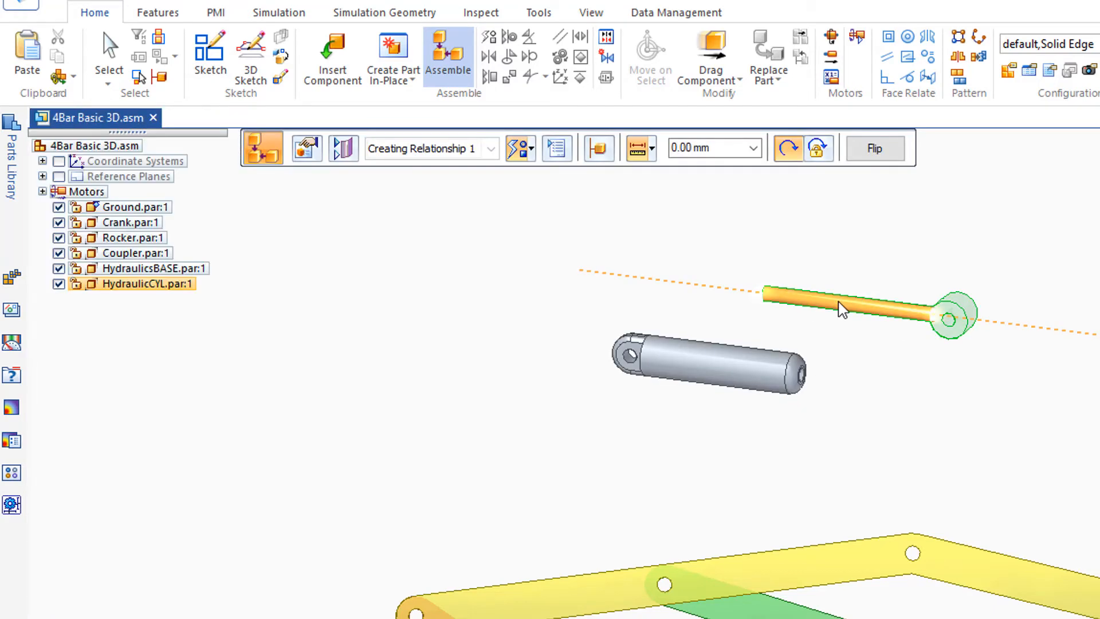
click(804, 383)
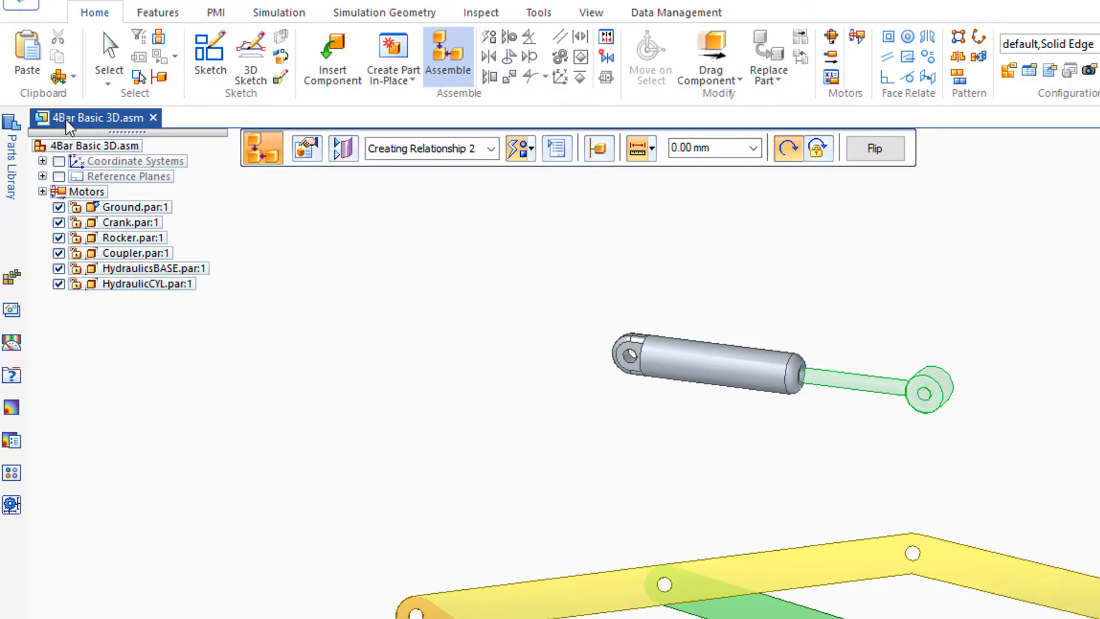
key(Escape)
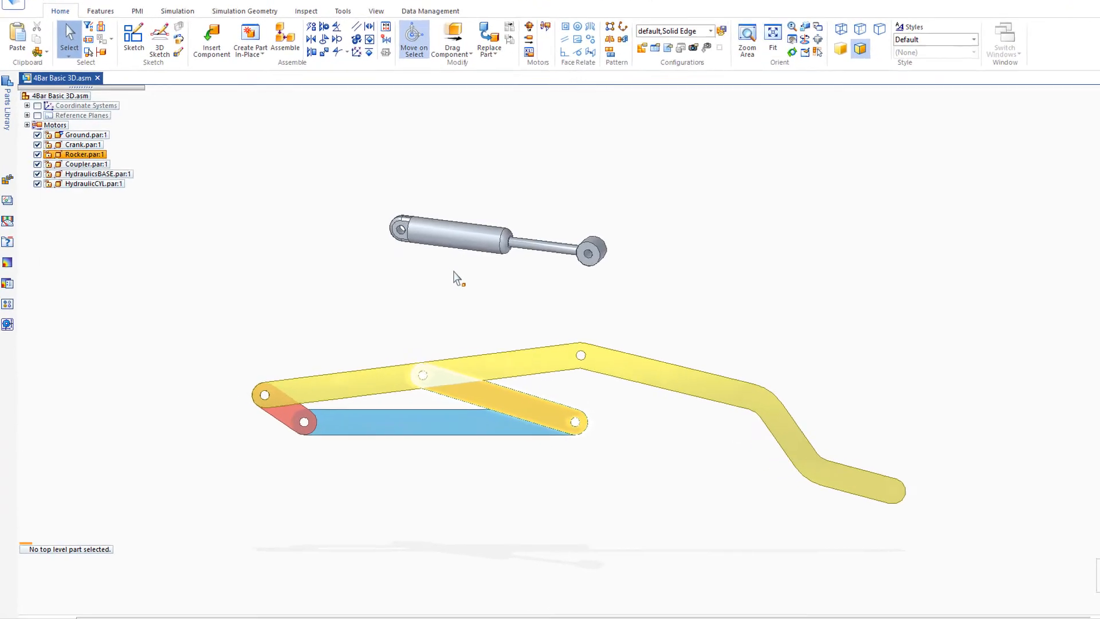
Step: Open the Crank.par component of the assembly in its own part window
middle_drag(724, 364, 555, 421)
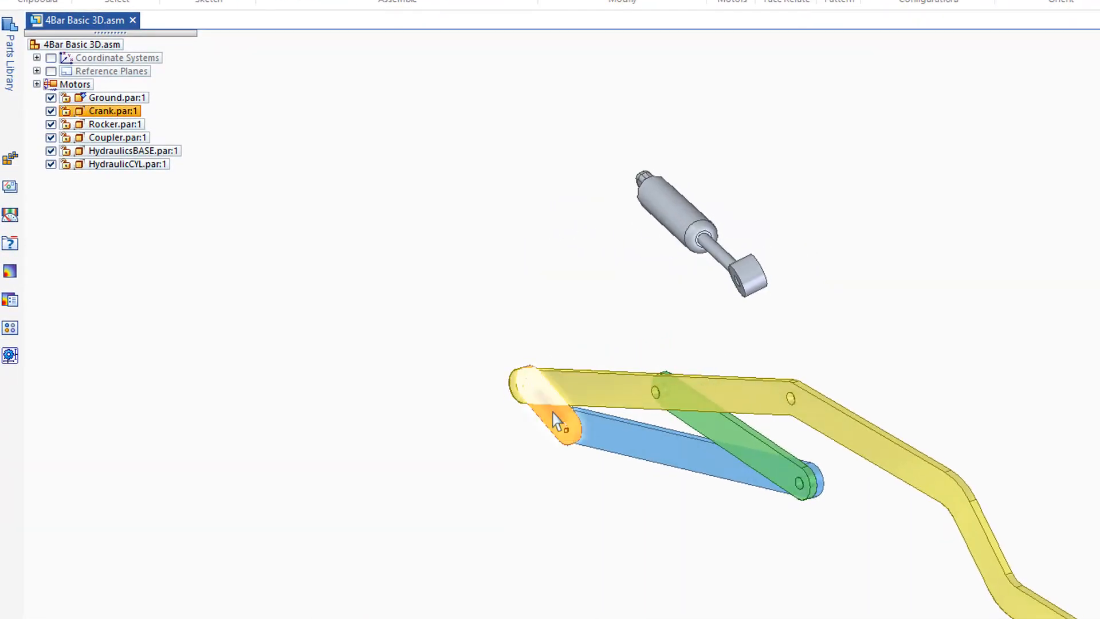
click(95, 110)
right_click(96, 110)
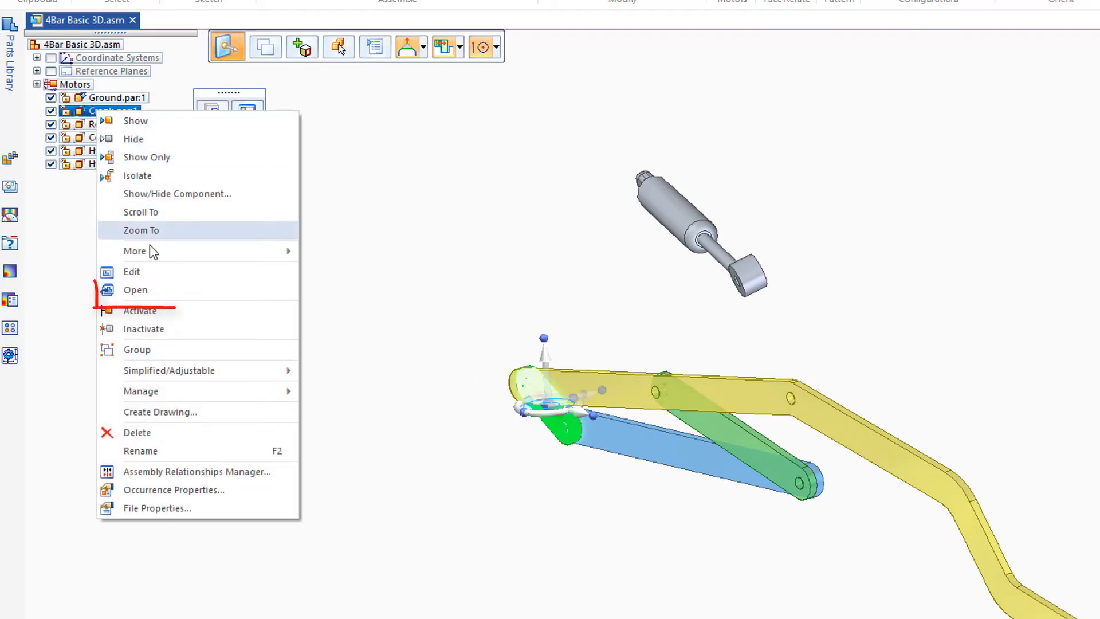
click(146, 290)
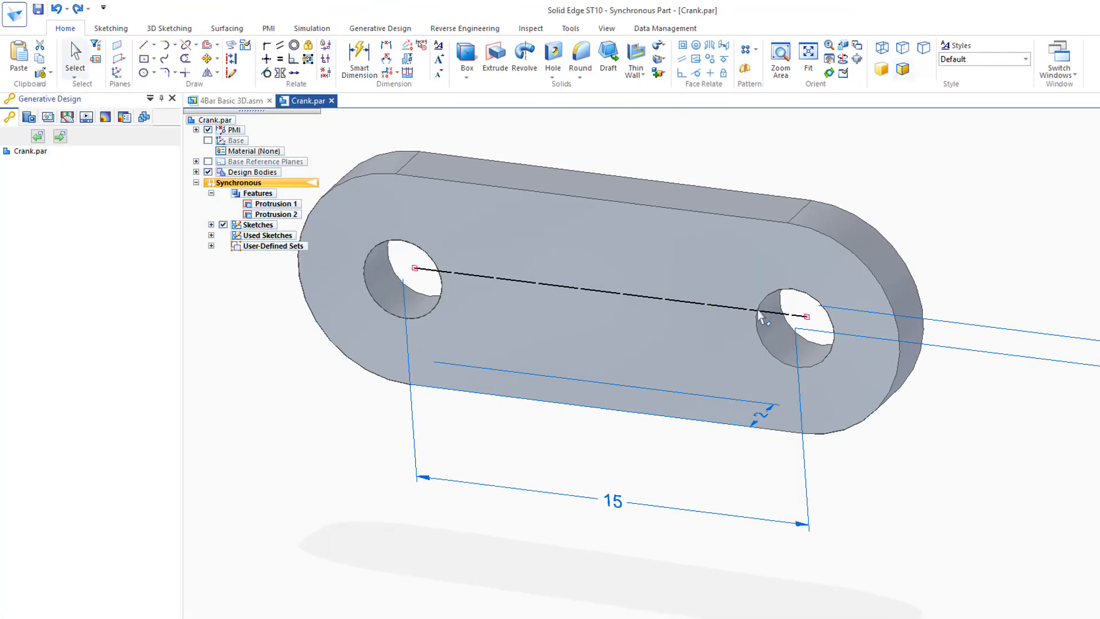
Step: Sketch a circle on the crank's front face, concentric with the right-hand hole and reaching the link's outer edge
click(145, 73)
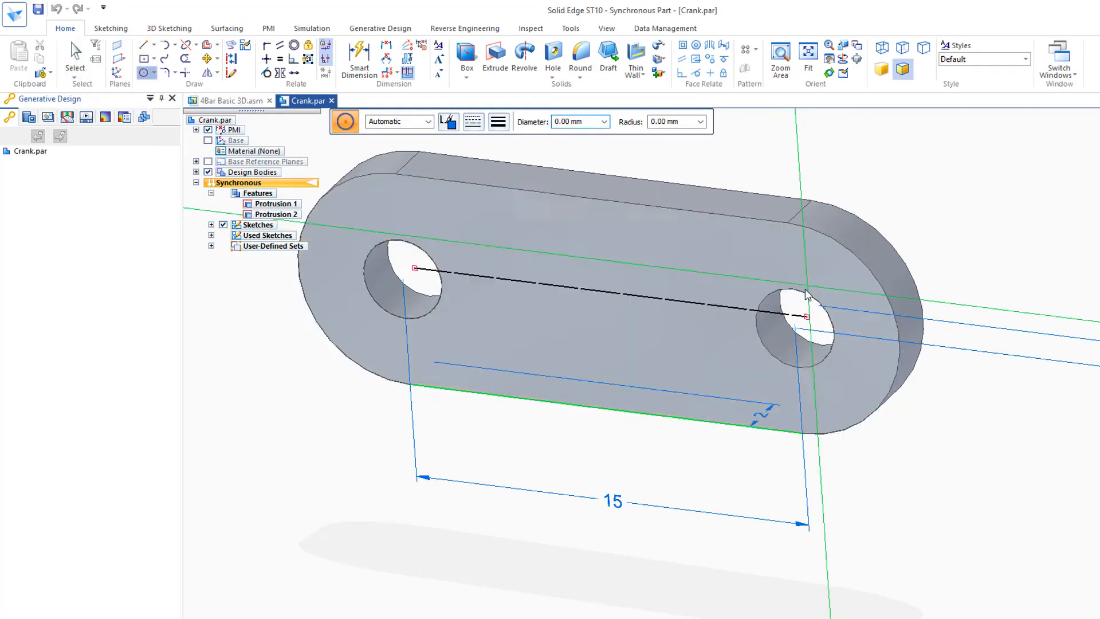
click(794, 331)
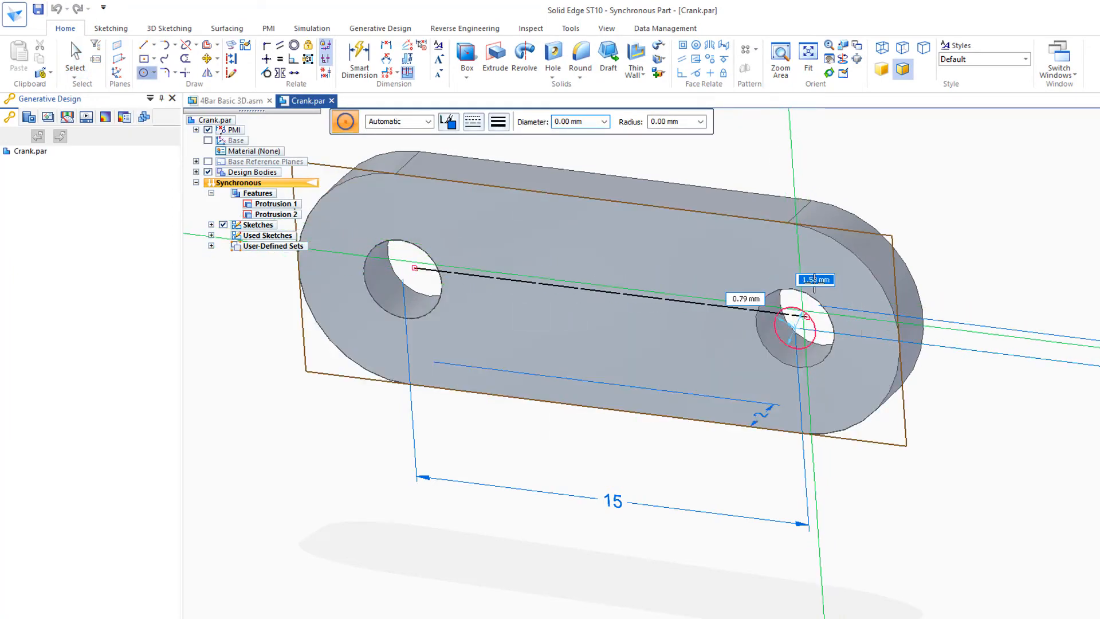
click(788, 223)
key(Escape)
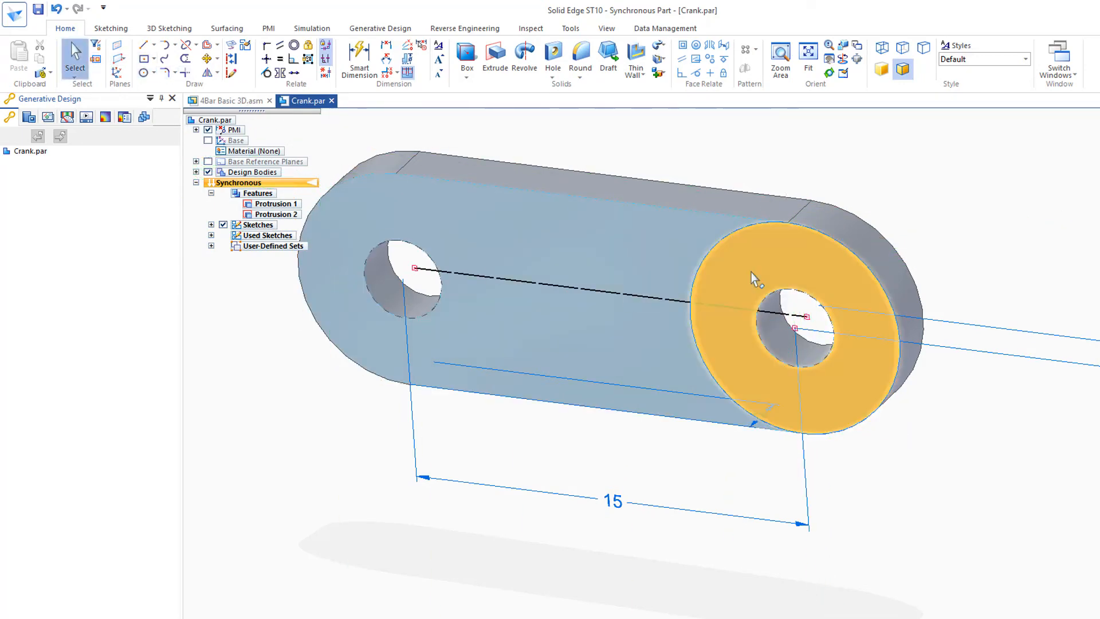
Step: Extrude the ring region around the right-hand hole 5 mm outward, without symmetric extent, and close the crank part
click(753, 279)
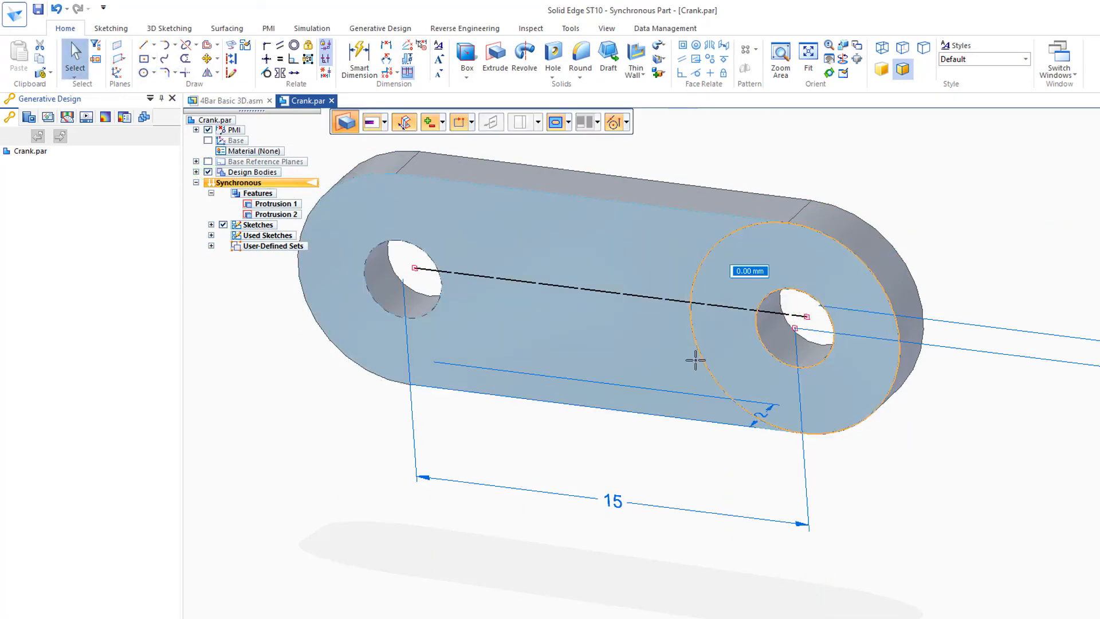
click(406, 125)
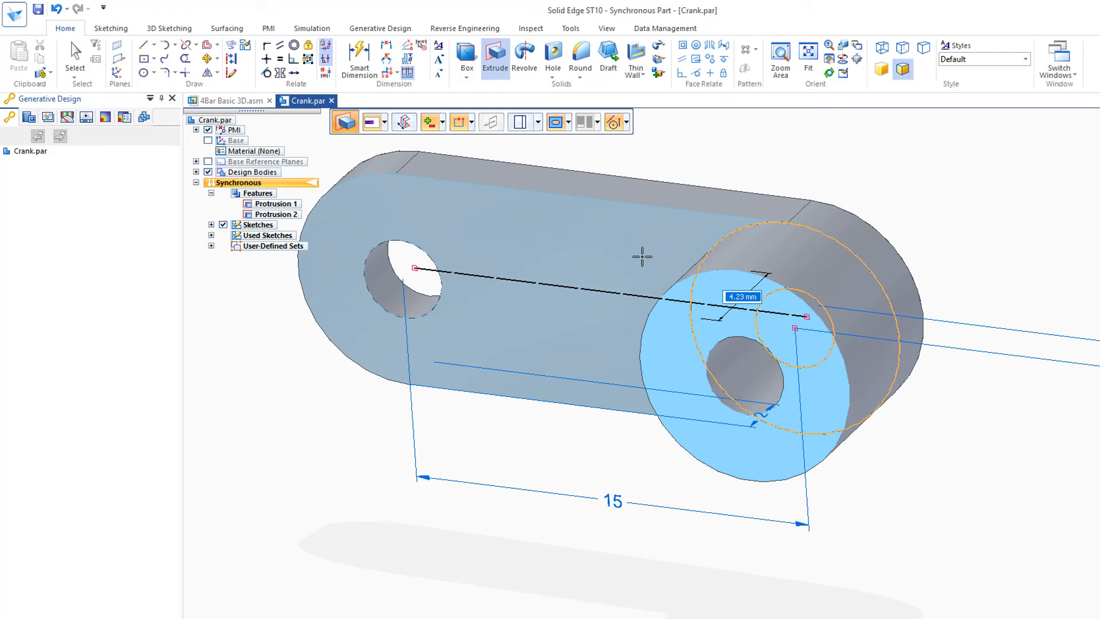
text(5)
key(Return)
key(Escape)
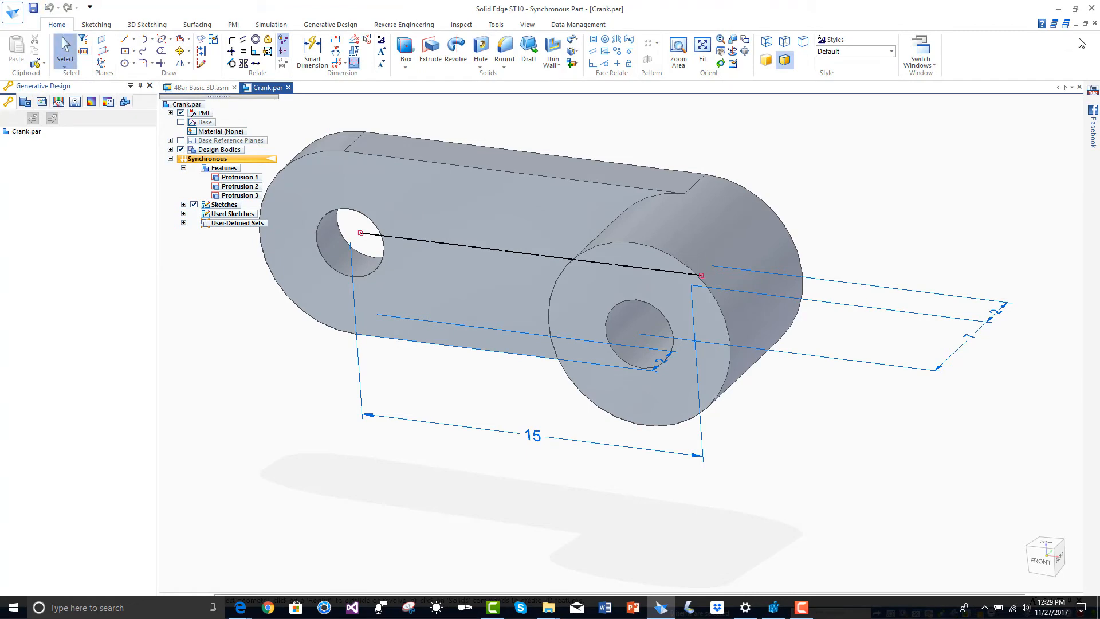
click(1094, 23)
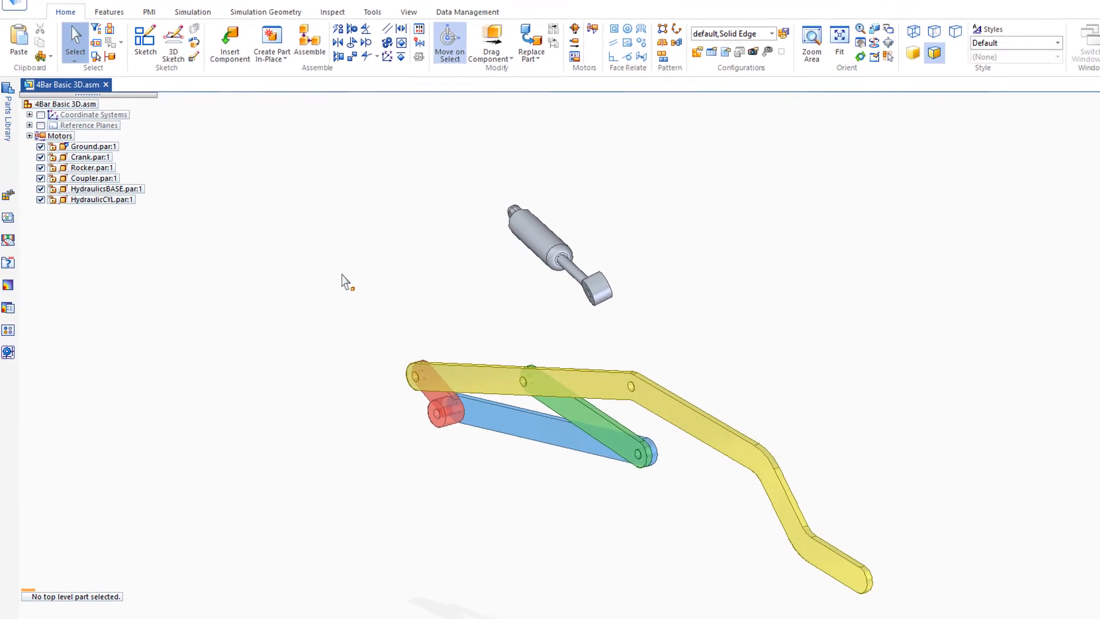
Step: Mate the flat lug face of the hydraulic base with the outer face of the crank's boss at 0.00 mm offset
middle_drag(391, 247, 361, 343)
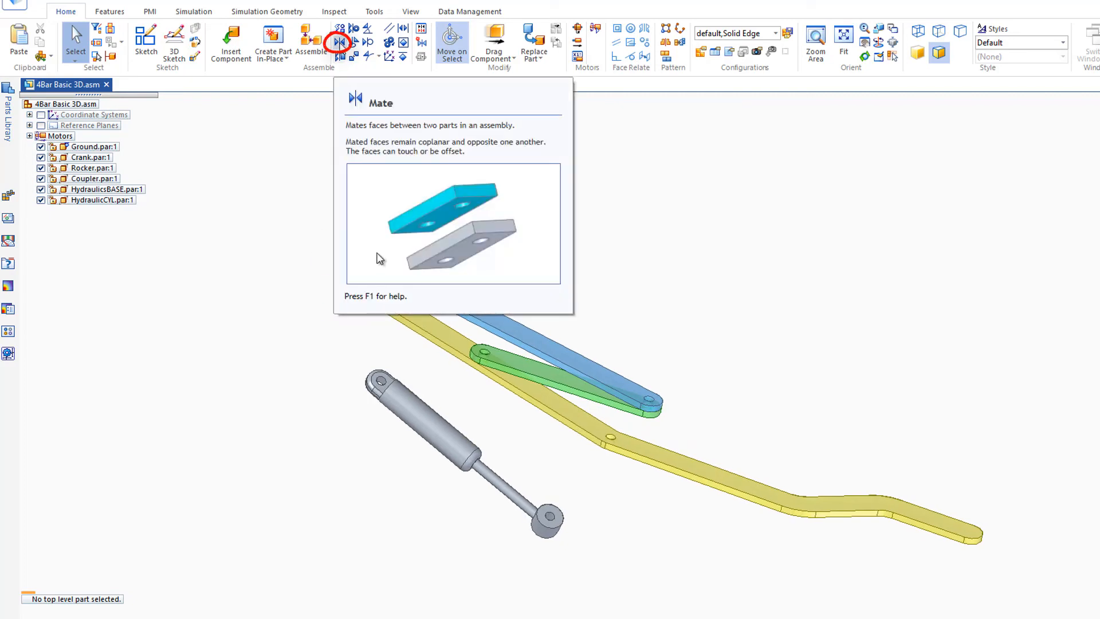
click(339, 42)
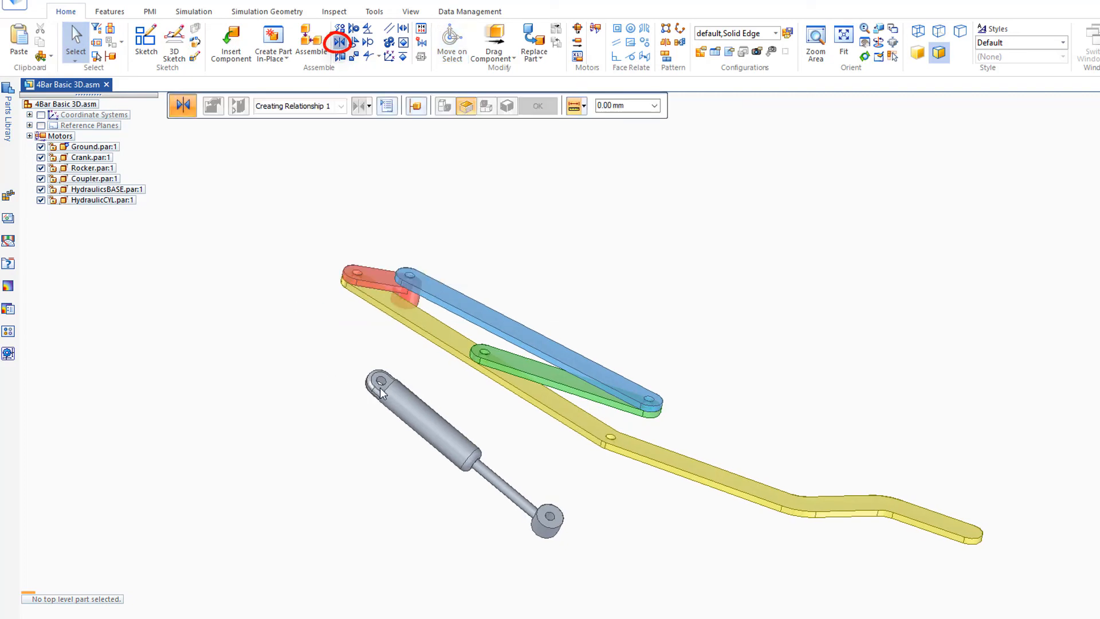
scroll(382, 392, up, 2)
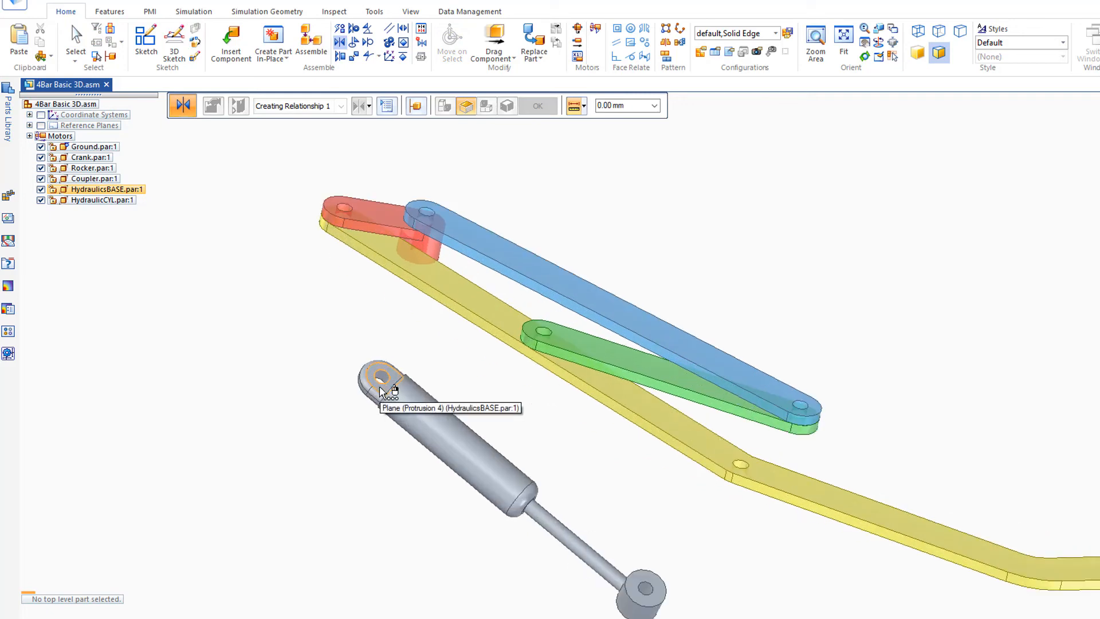
click(382, 393)
middle_drag(266, 368, 300, 370)
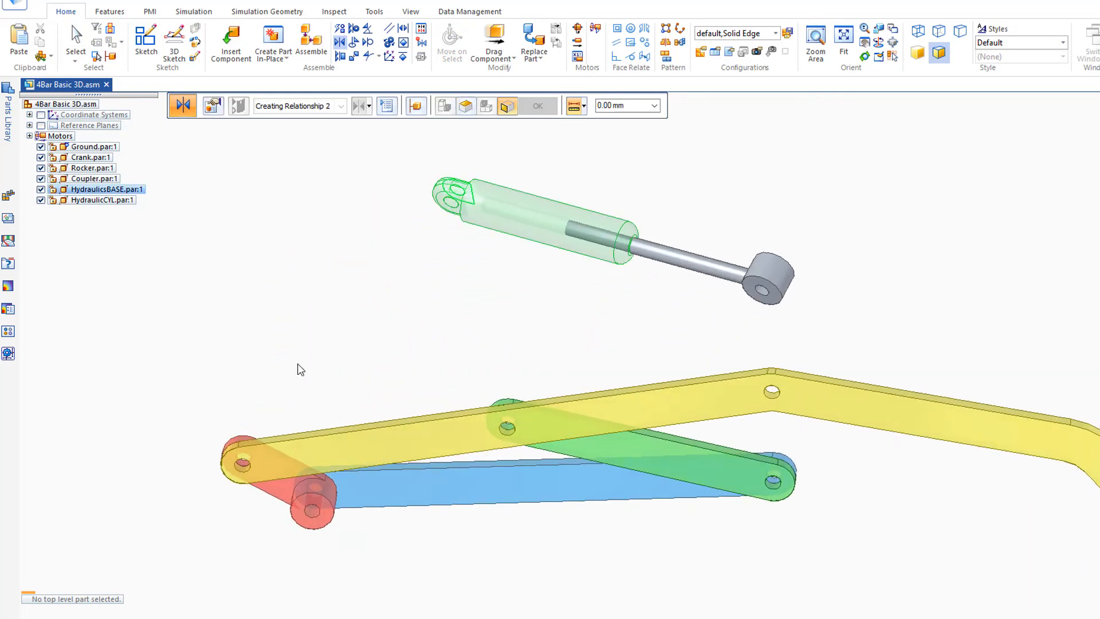
click(326, 508)
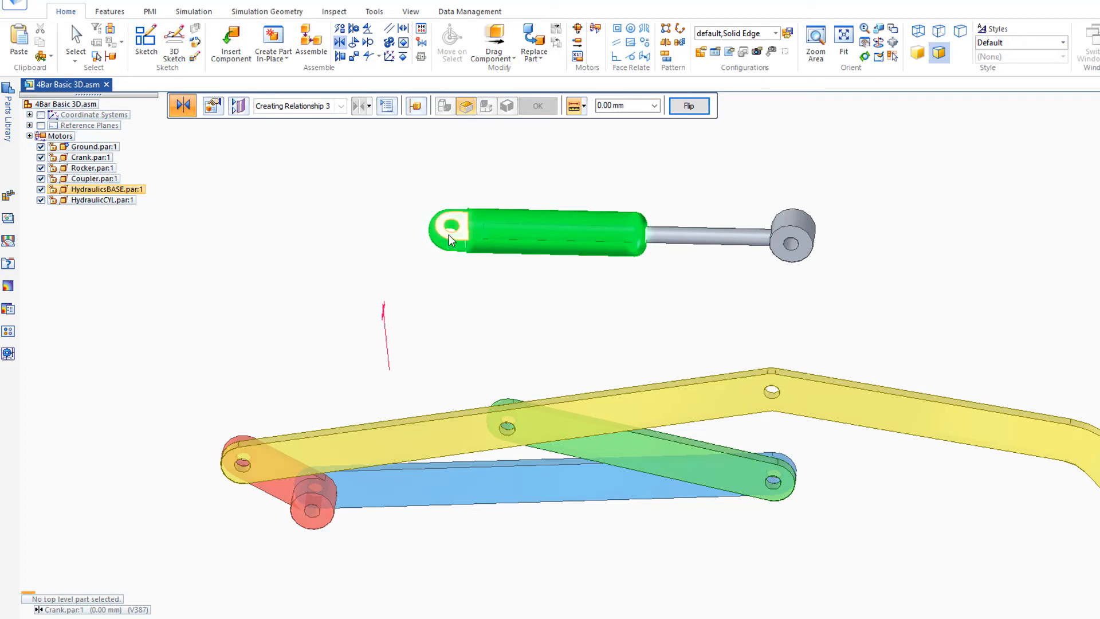
Step: Axially align the hydraulic base's lug hole with the hole in the crank's boss, leaving rotation unlocked
click(353, 28)
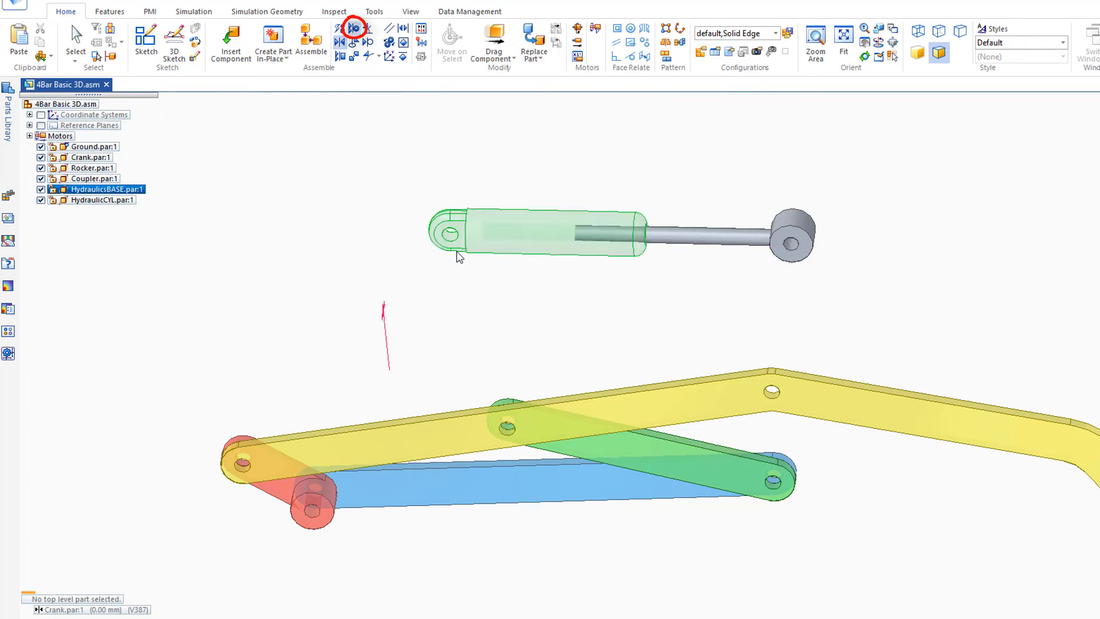
click(431, 360)
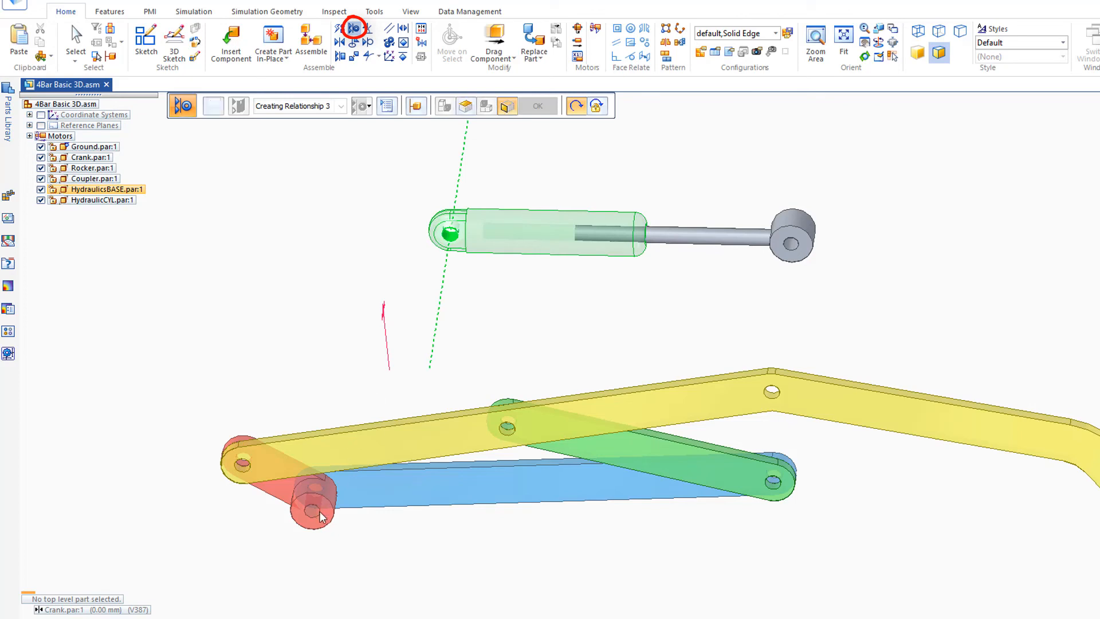
click(309, 504)
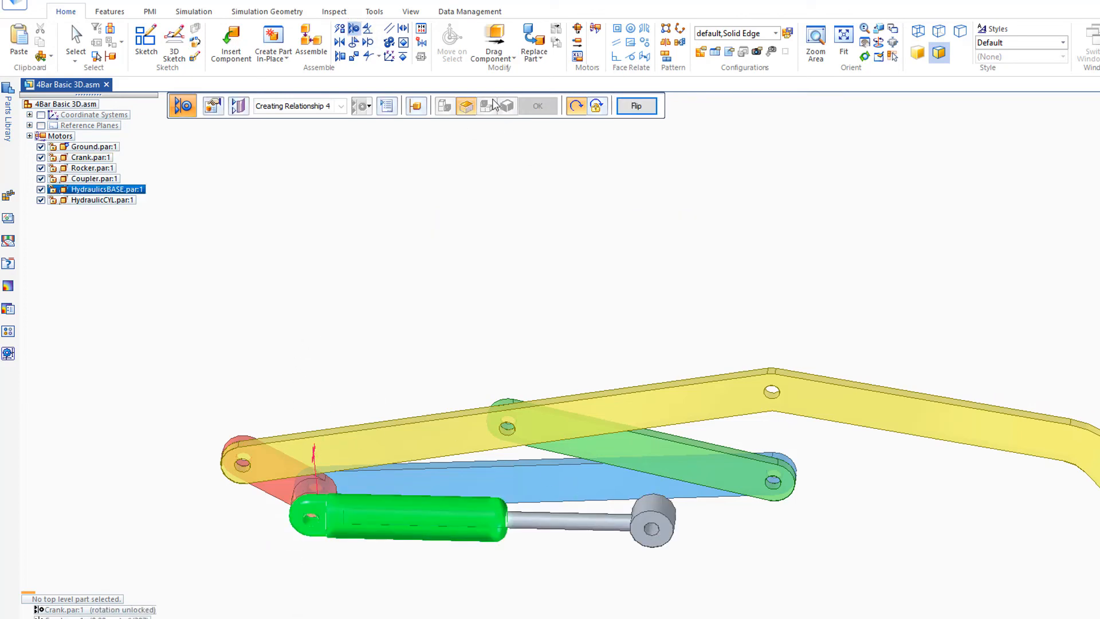
Step: Axially align the hydraulic rod's end hole with the coupler hole at the rocker joint, leaving rotation unlocked
click(354, 29)
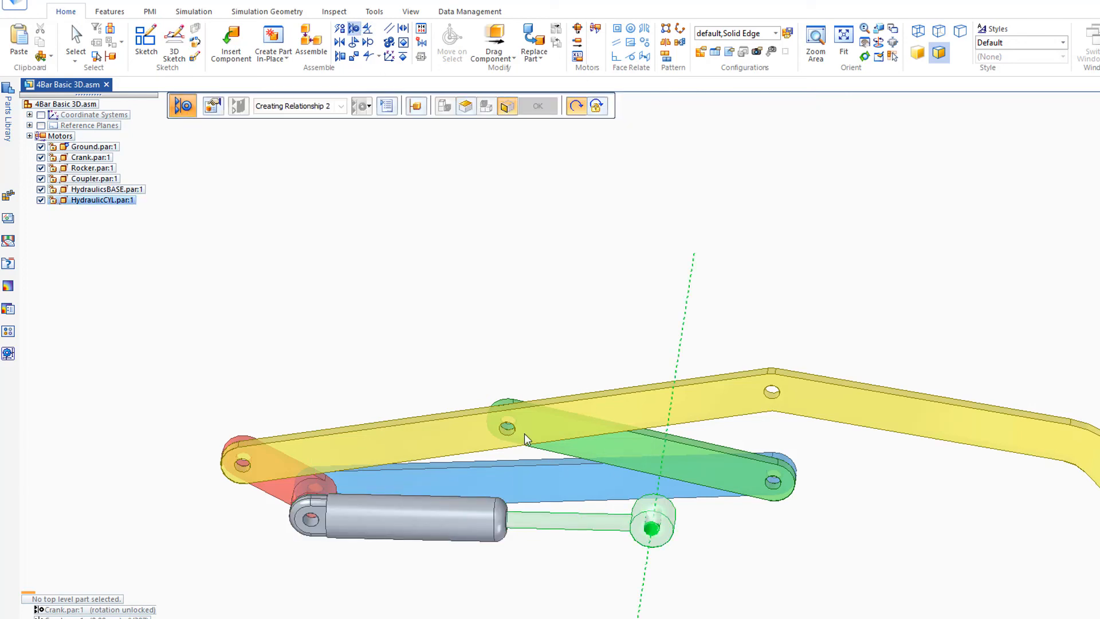
click(507, 429)
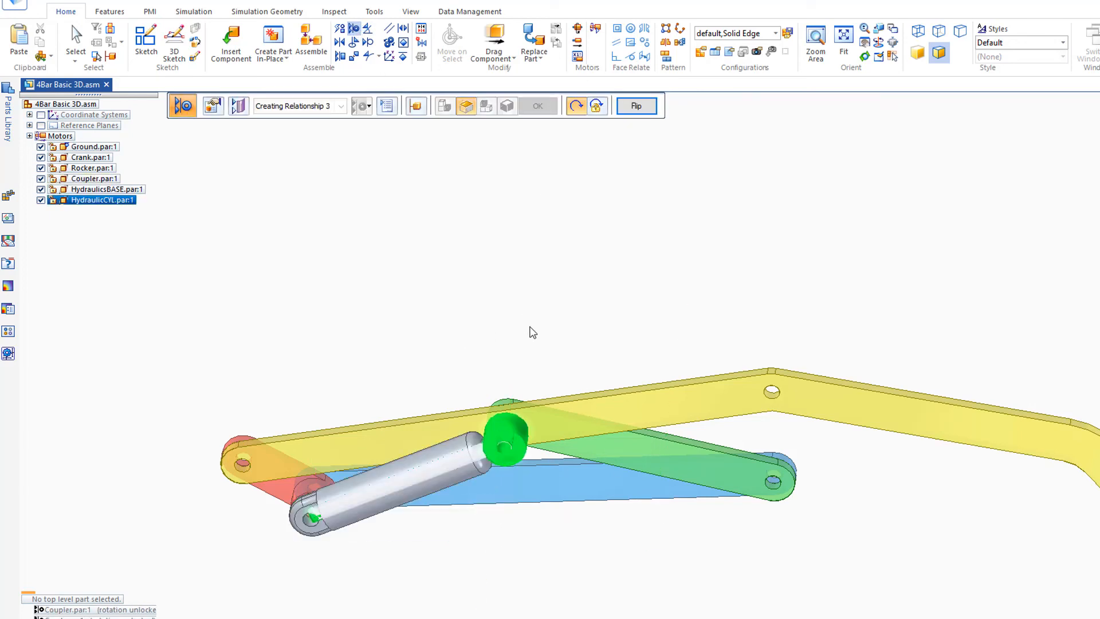
middle_drag(607, 336, 544, 455)
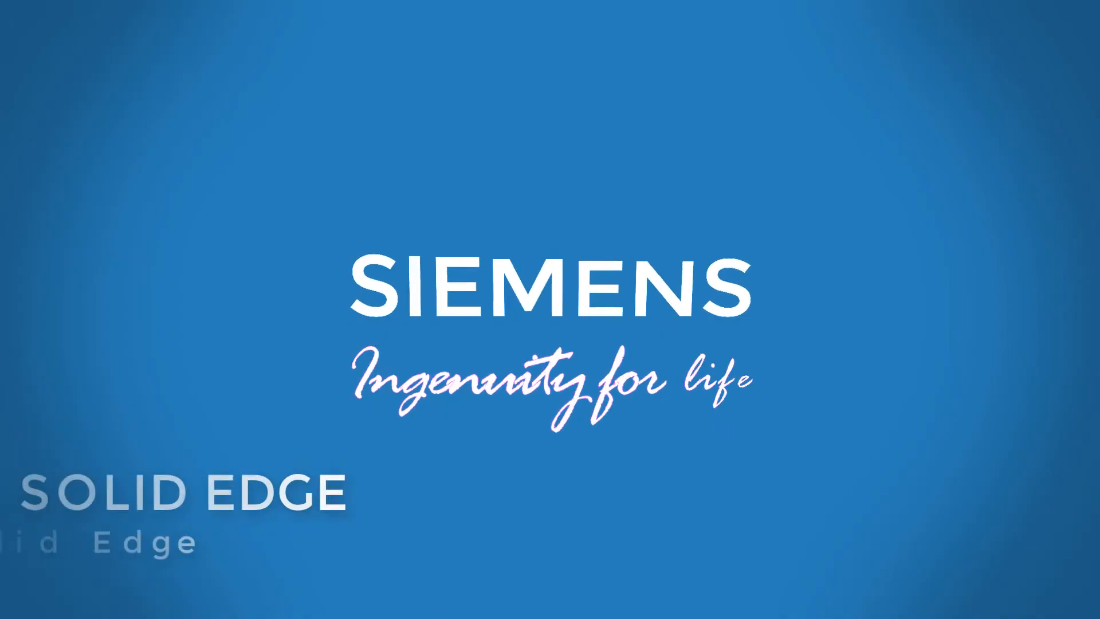